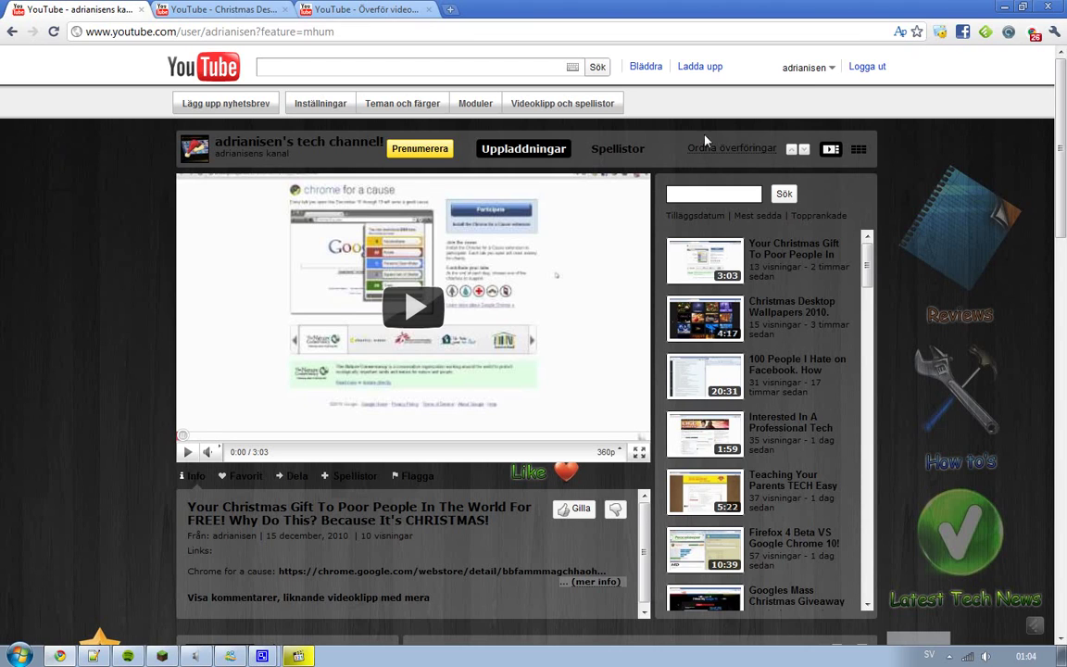
# Go to Mina videoklipp and open the Christmas Desktop Wallpapers 2010 comments
pyautogui.click(805, 67)
pyautogui.click(795, 108)
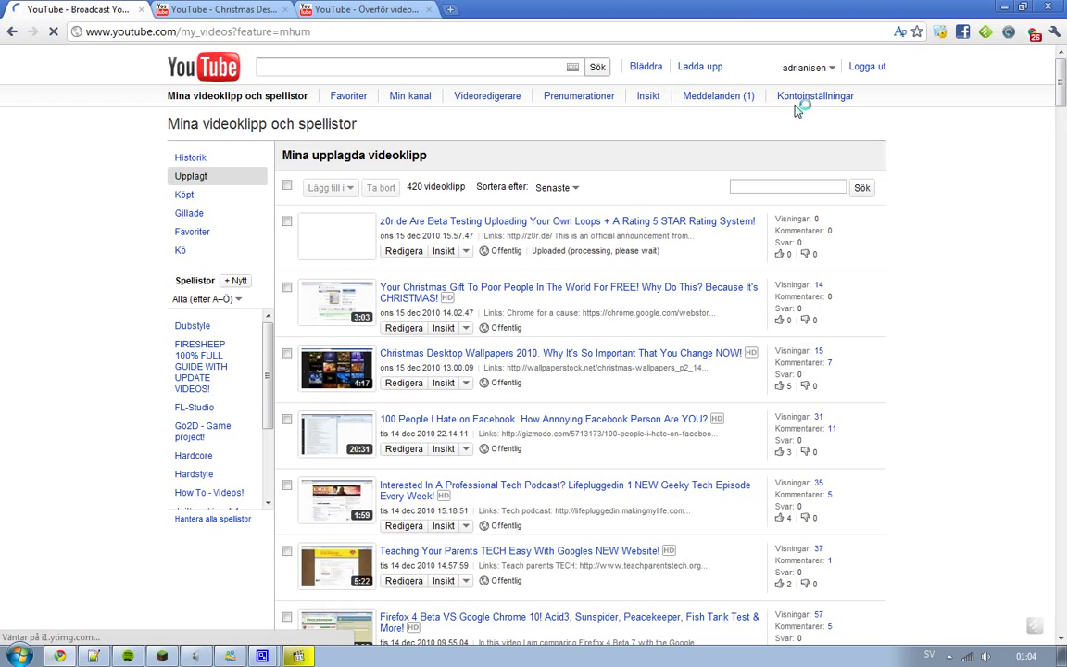
pyautogui.click(830, 369)
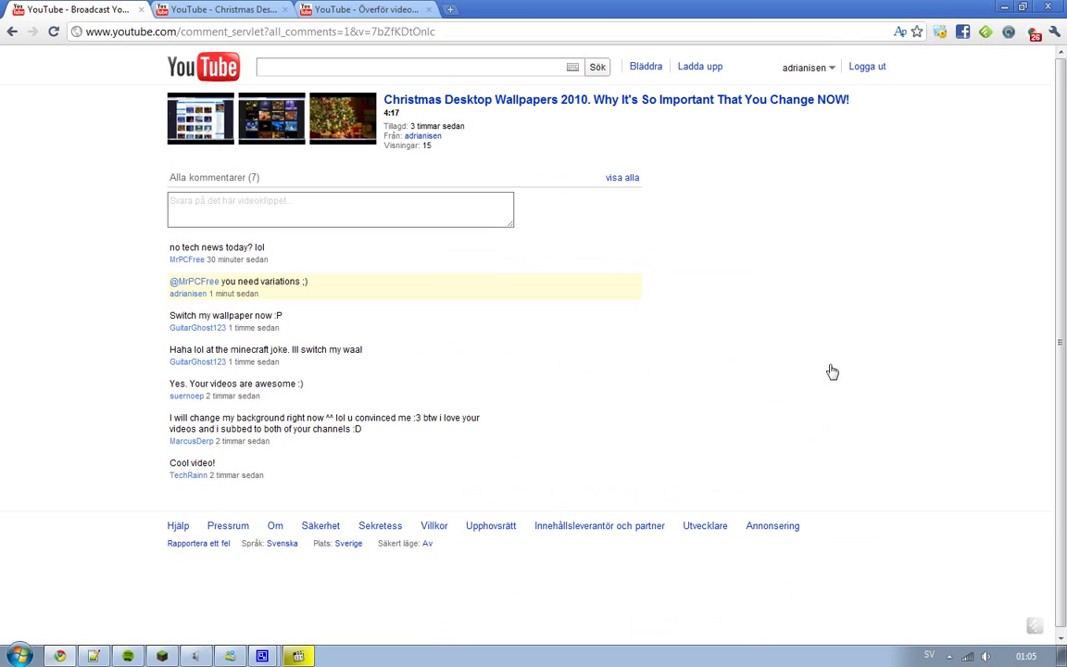
pyautogui.moveTo(438, 350)
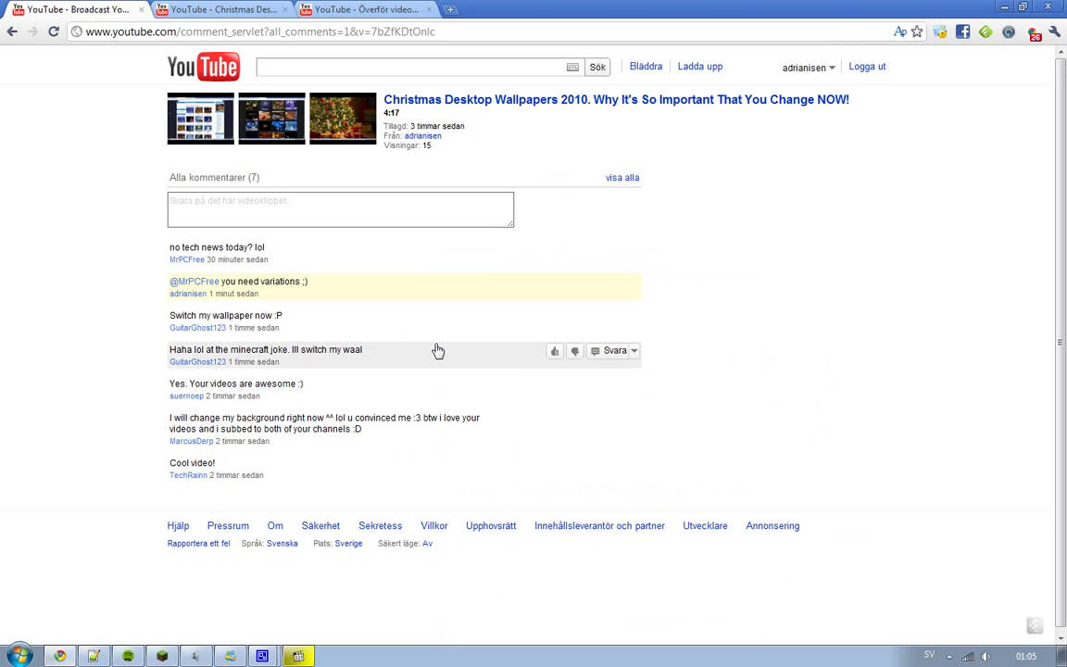
# Check the Dela/Ta bort/Flagga options on the minecraft joke comment without acting
pyautogui.click(635, 352)
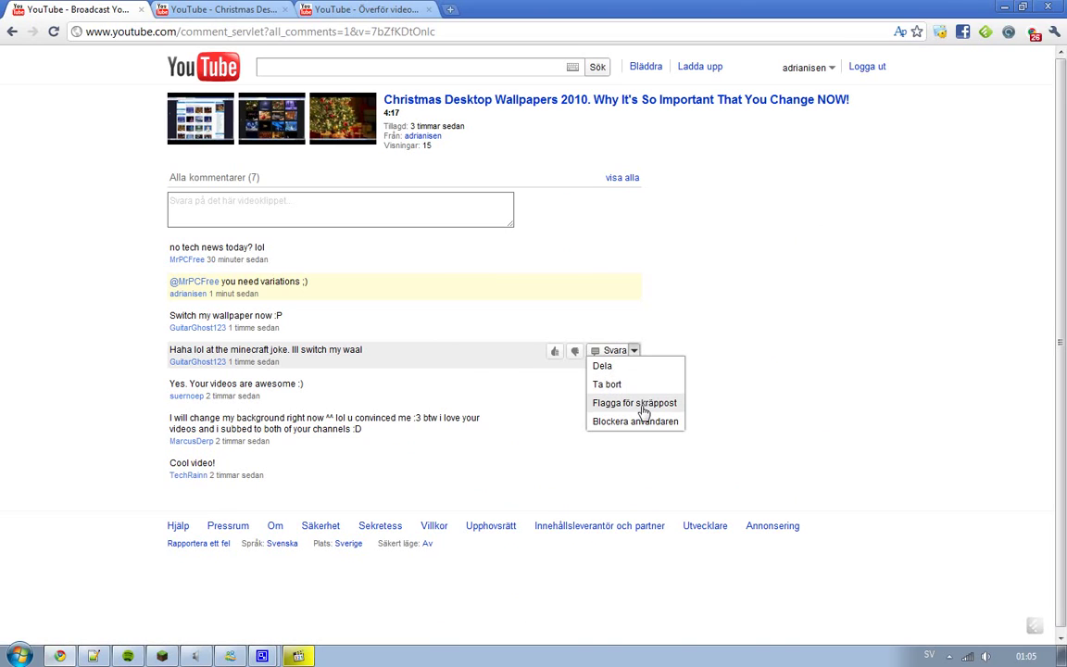
pyautogui.click(411, 359)
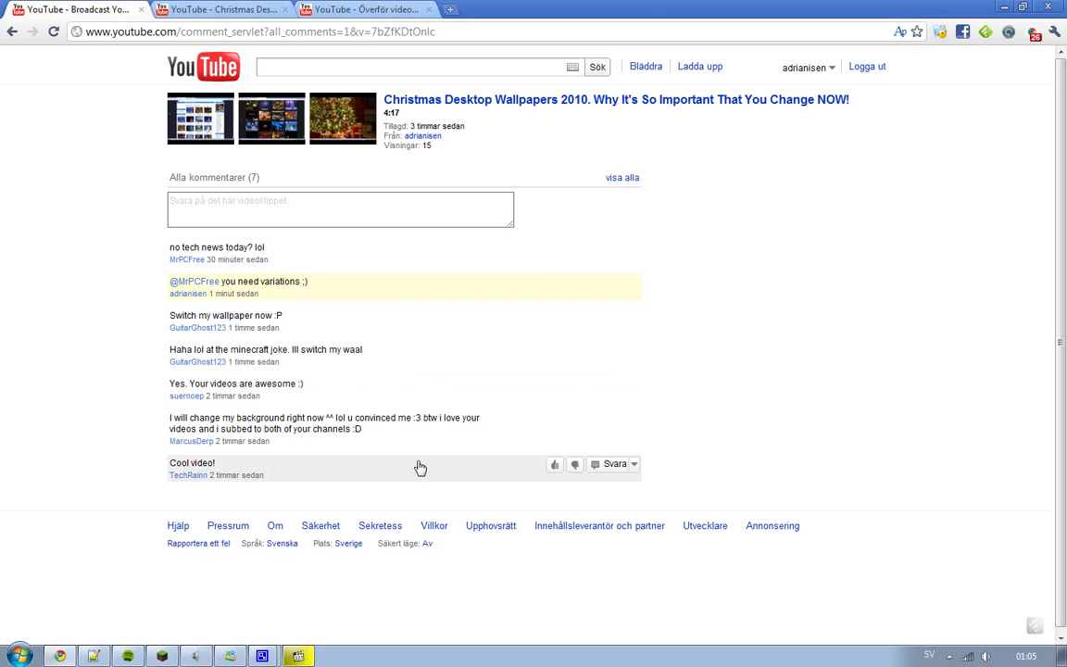
pyautogui.click(214, 8)
pyautogui.scroll(-2, 117, 270)
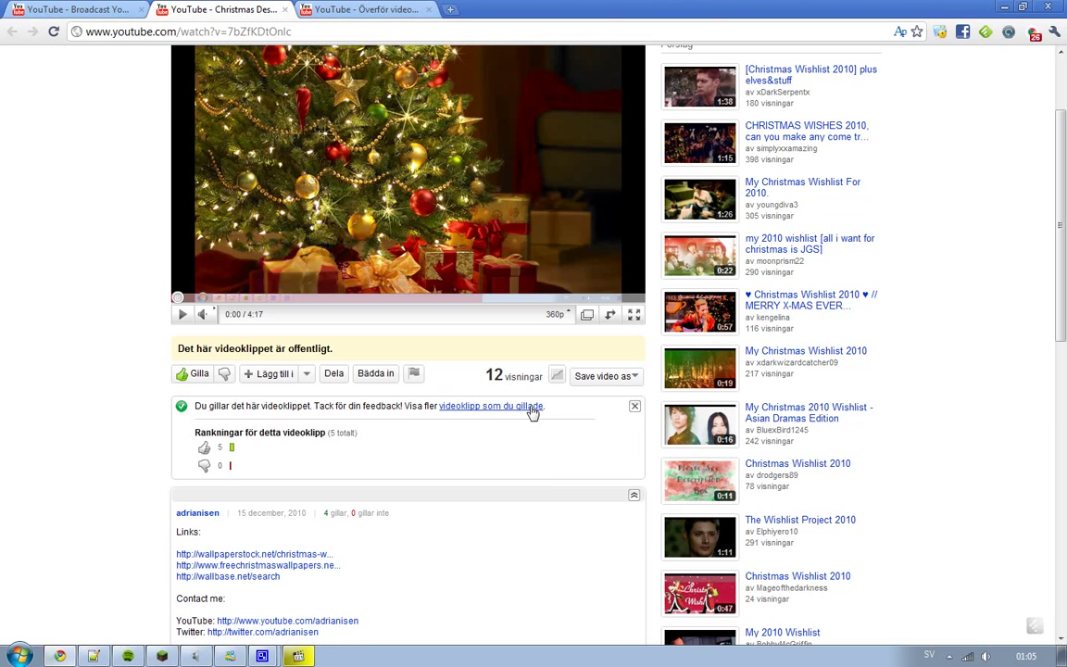
# Dismiss the like feedback, collapse the description, and show all comments on the Christmas video
pyautogui.click(634, 408)
pyautogui.scroll(-1, 136, 397)
pyautogui.scroll(-1, 136, 398)
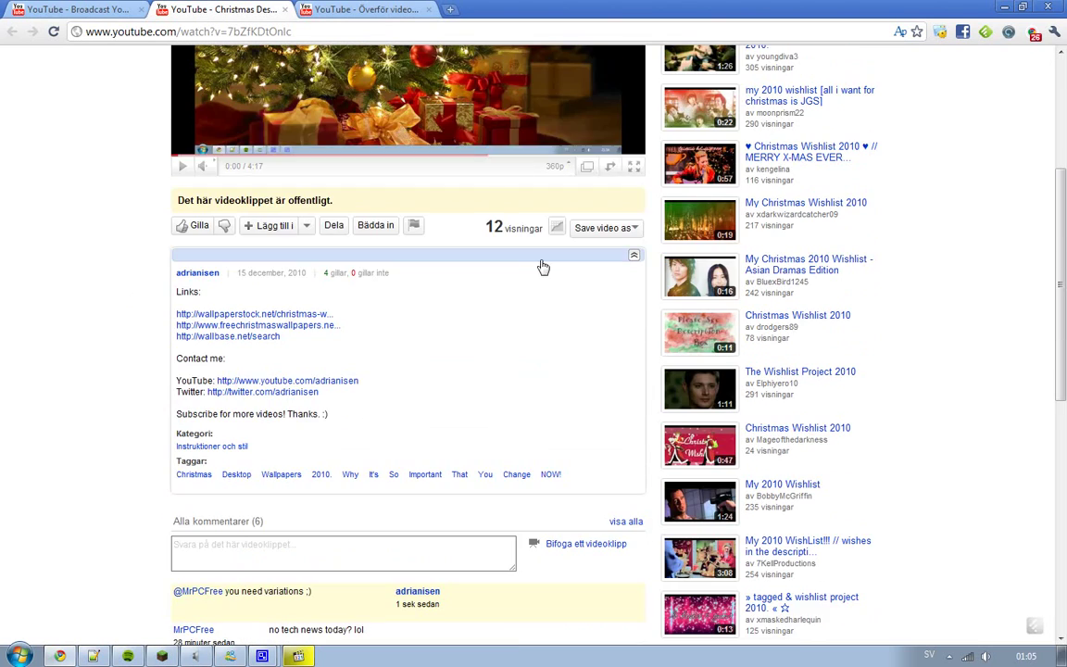
pyautogui.click(546, 261)
pyautogui.scroll(-2, 19, 307)
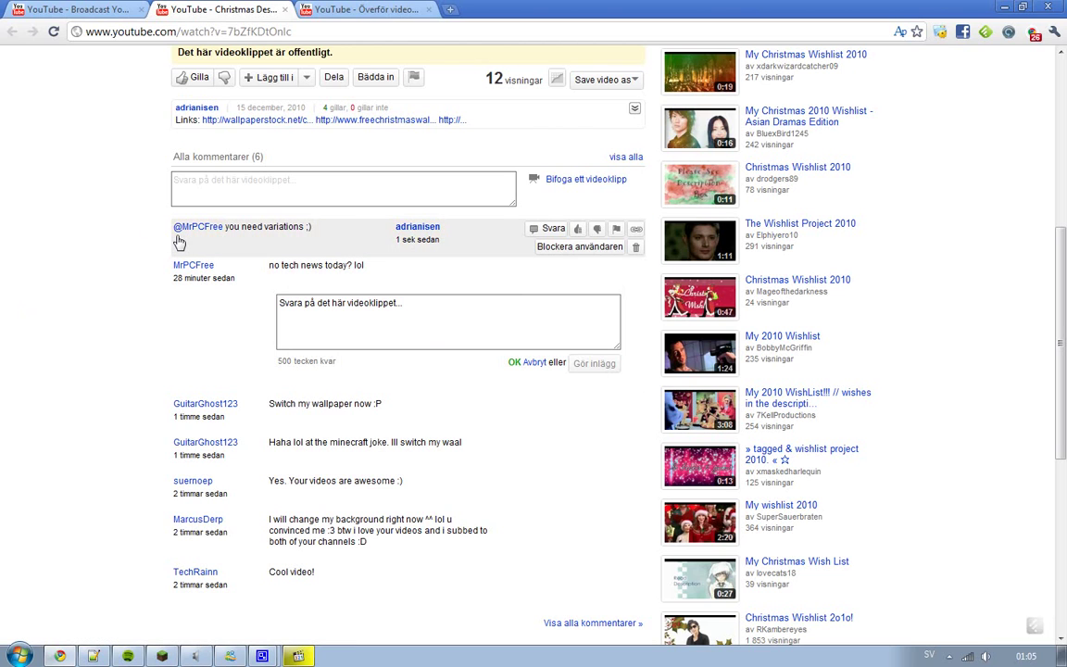
pyautogui.scroll(-1, 179, 241)
pyautogui.scroll(-2, 178, 242)
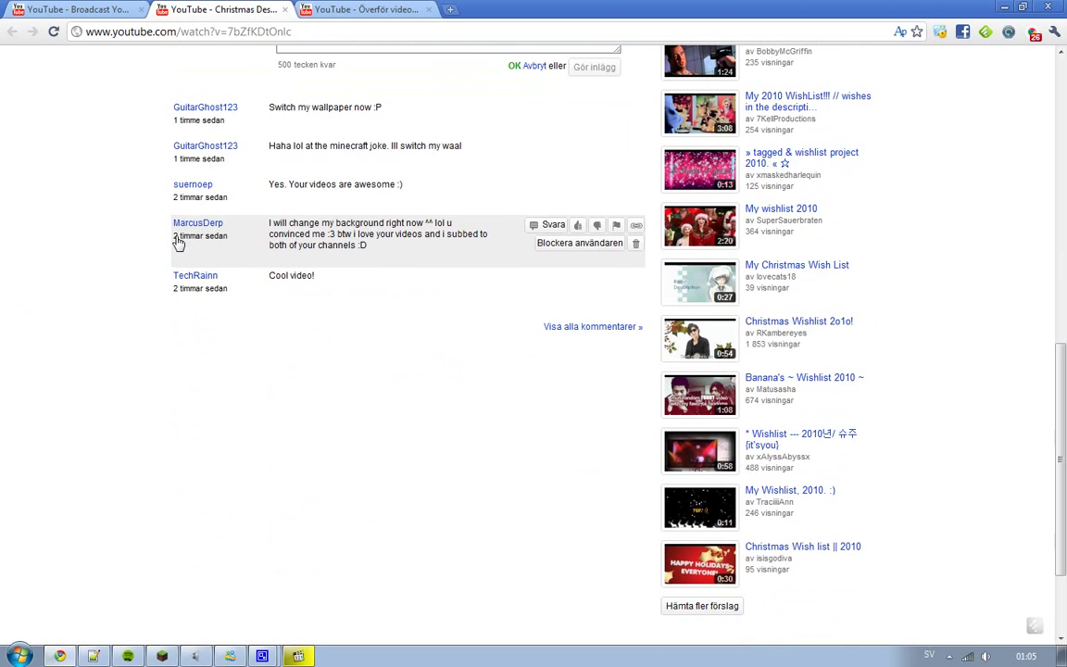
pyautogui.scroll(1, 179, 241)
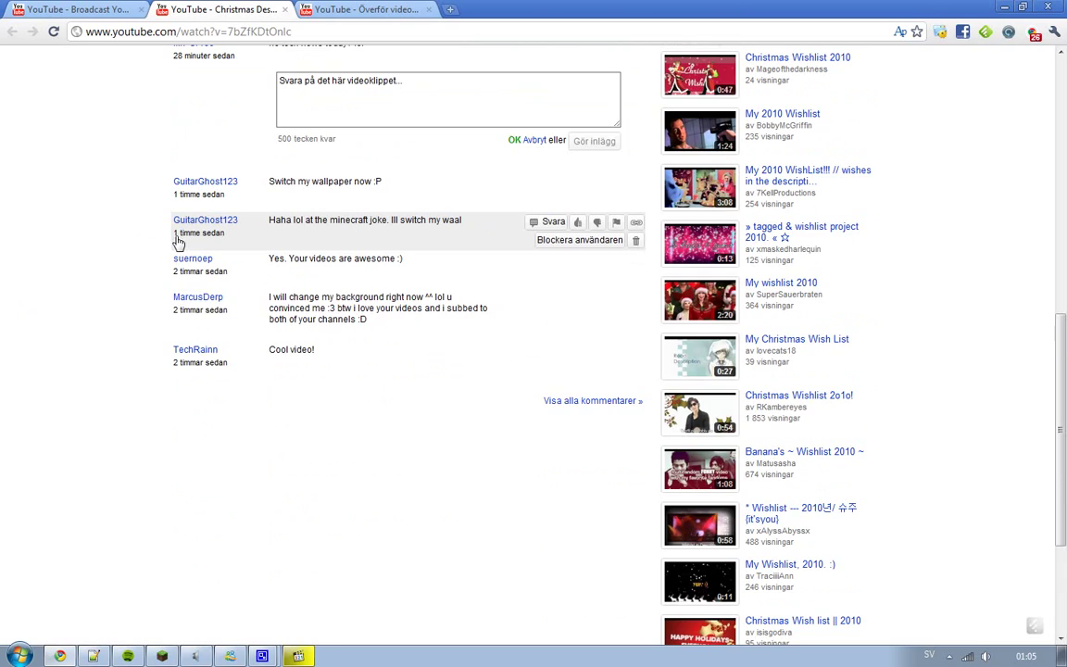
pyautogui.click(566, 401)
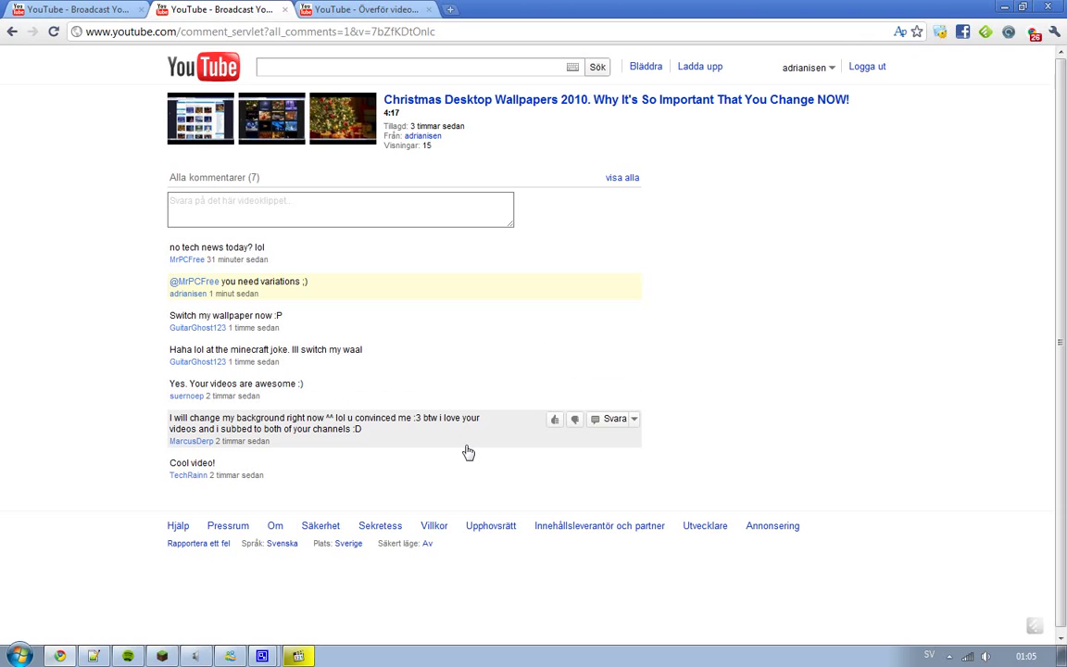
pyautogui.click(811, 68)
# Open the Konto overview, then the Meddelanden (1) inbox
pyautogui.click(730, 134)
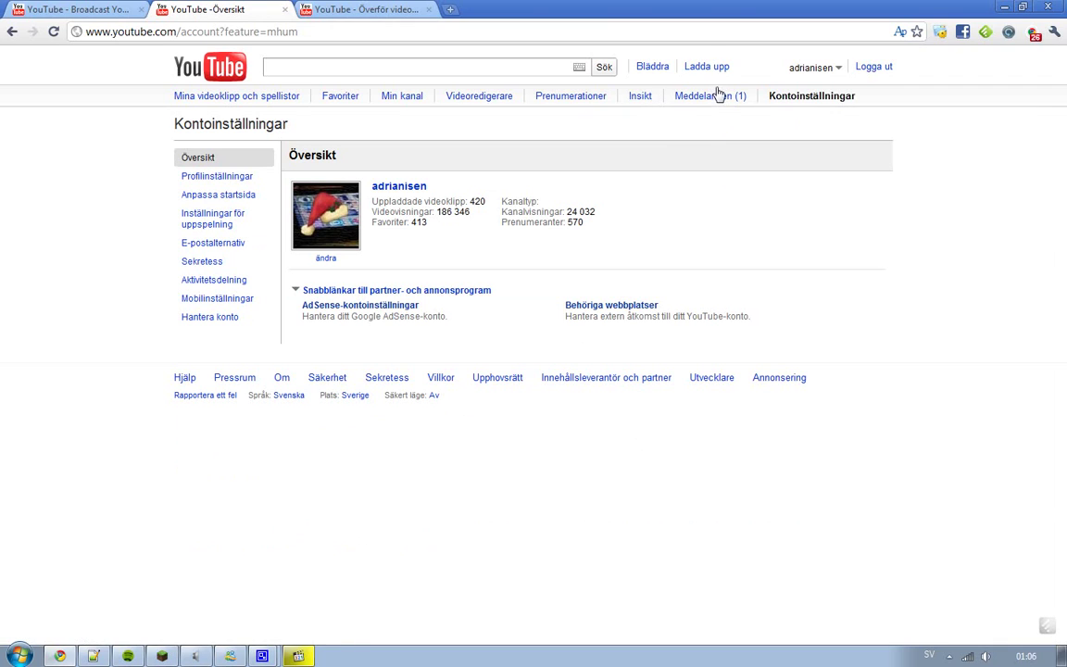
pyautogui.click(715, 102)
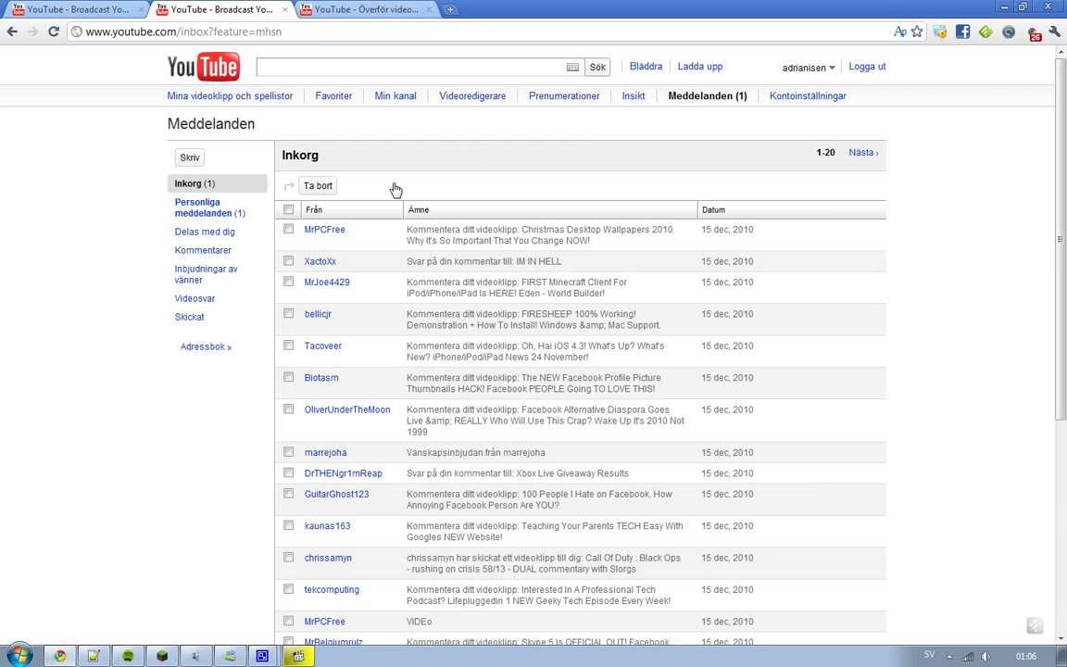
# View Personliga meddelanden, then return to adrianisen's channel via Min kanal
pyautogui.click(180, 202)
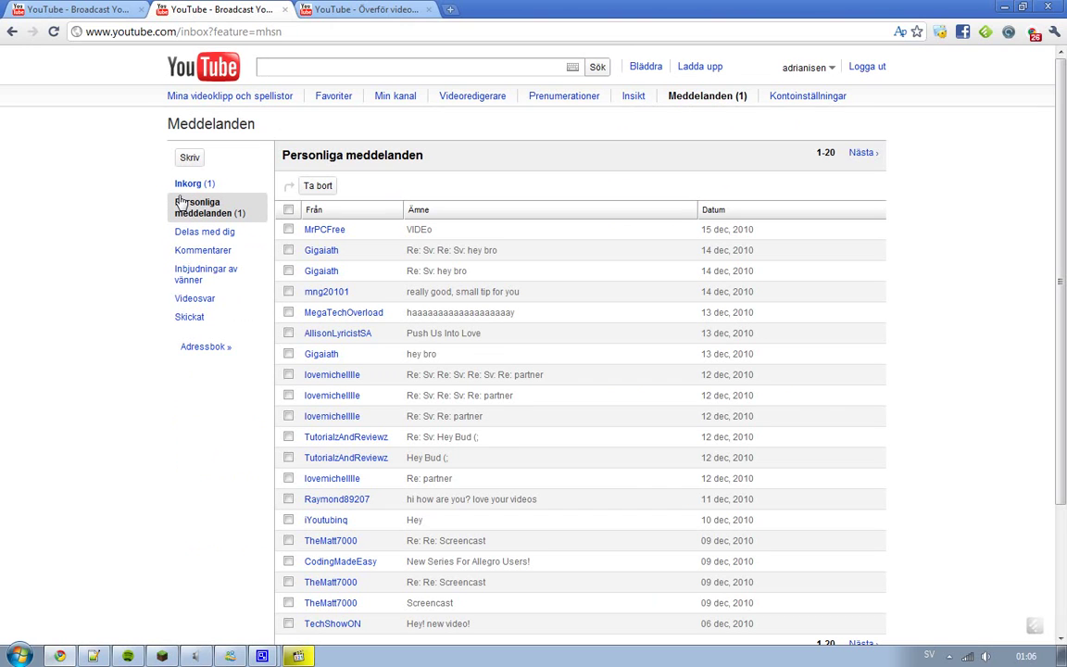
pyautogui.click(180, 201)
pyautogui.scroll(-2, 738, 338)
pyautogui.scroll(2, 740, 336)
pyautogui.click(831, 67)
pyautogui.click(719, 95)
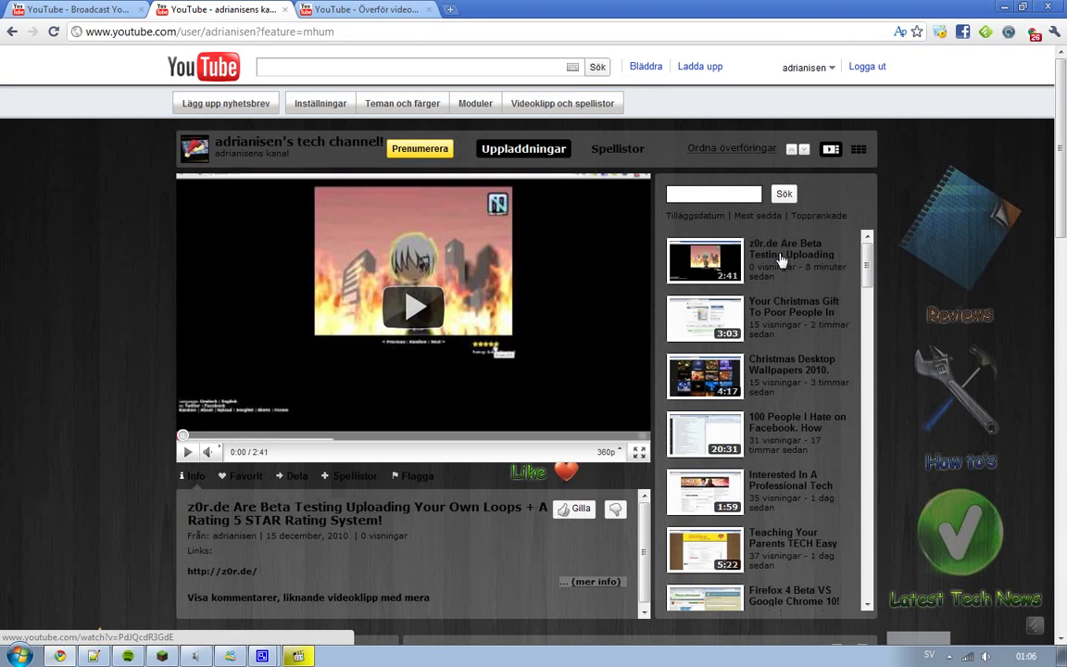
pyautogui.scroll(-4, 964, 356)
pyautogui.scroll(3, 966, 356)
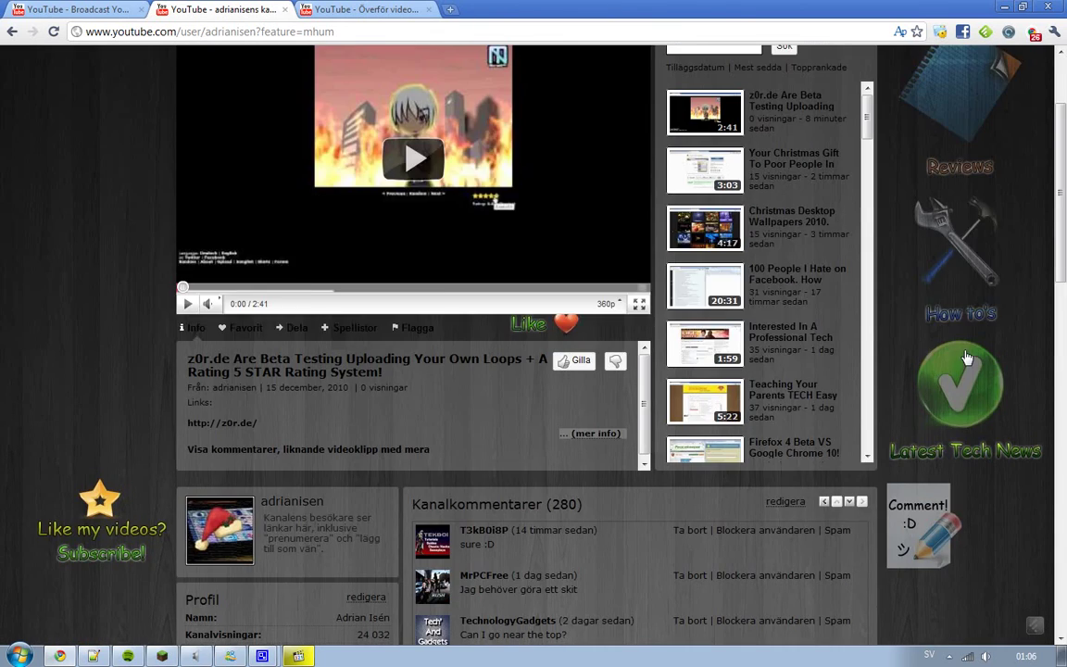
pyautogui.scroll(2, 966, 356)
# Return to the channel page and go to the Mina videoklipp uploads list
pyautogui.click(371, 10)
pyautogui.click(231, 9)
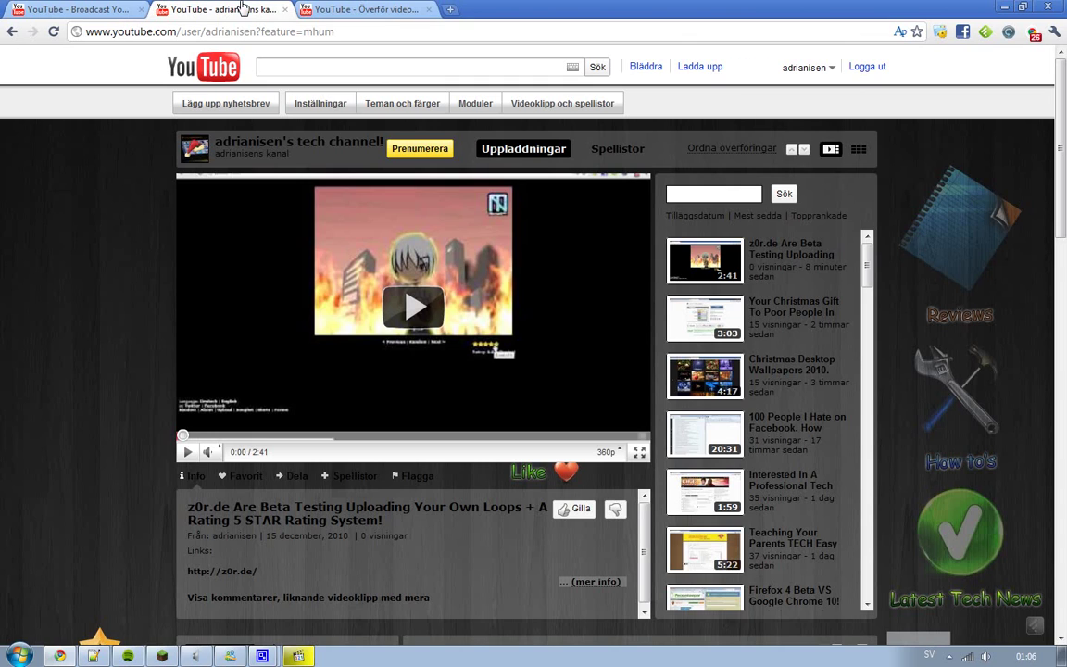
pyautogui.click(803, 74)
pyautogui.click(784, 109)
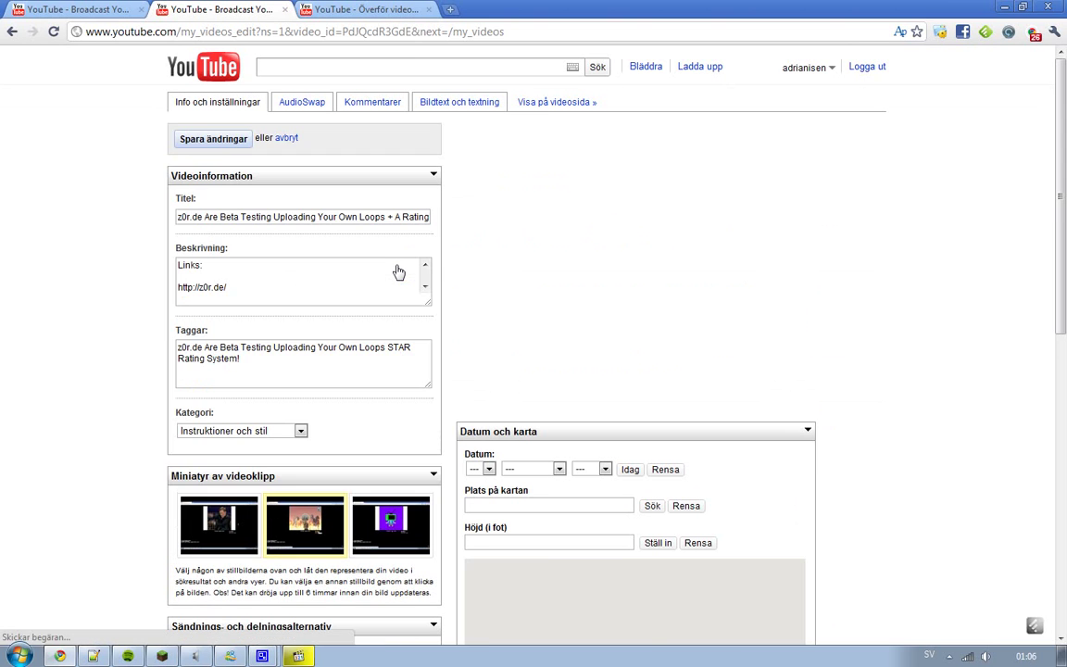
# Return to Mina videoklipp from the adrianisen account dropdown
pyautogui.click(791, 69)
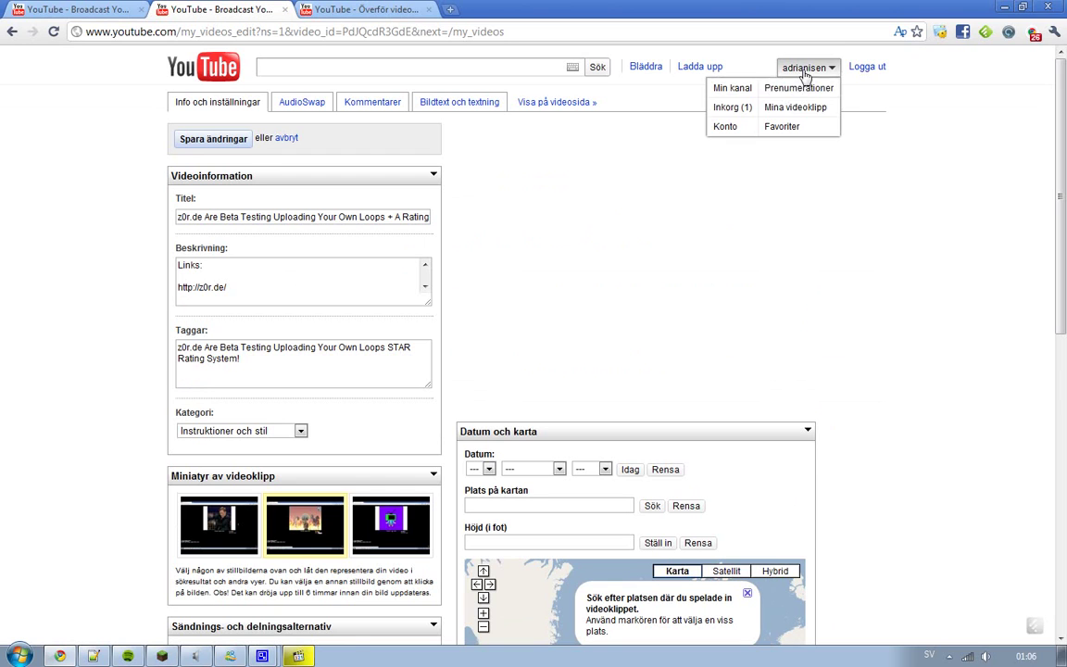
pyautogui.click(793, 112)
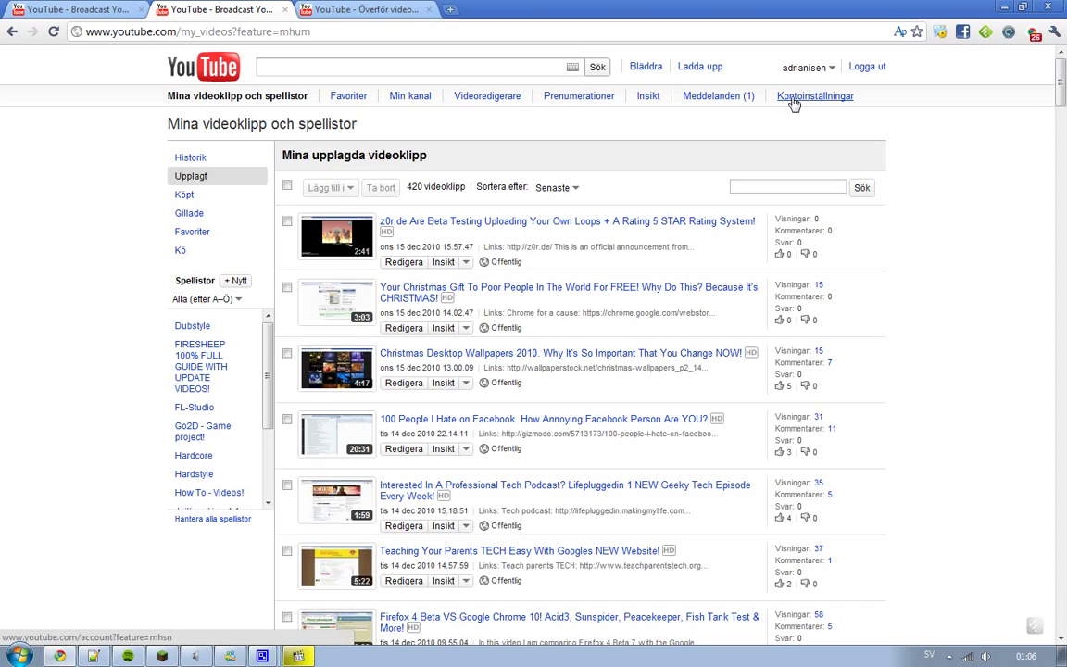
pyautogui.scroll(-2, 814, 195)
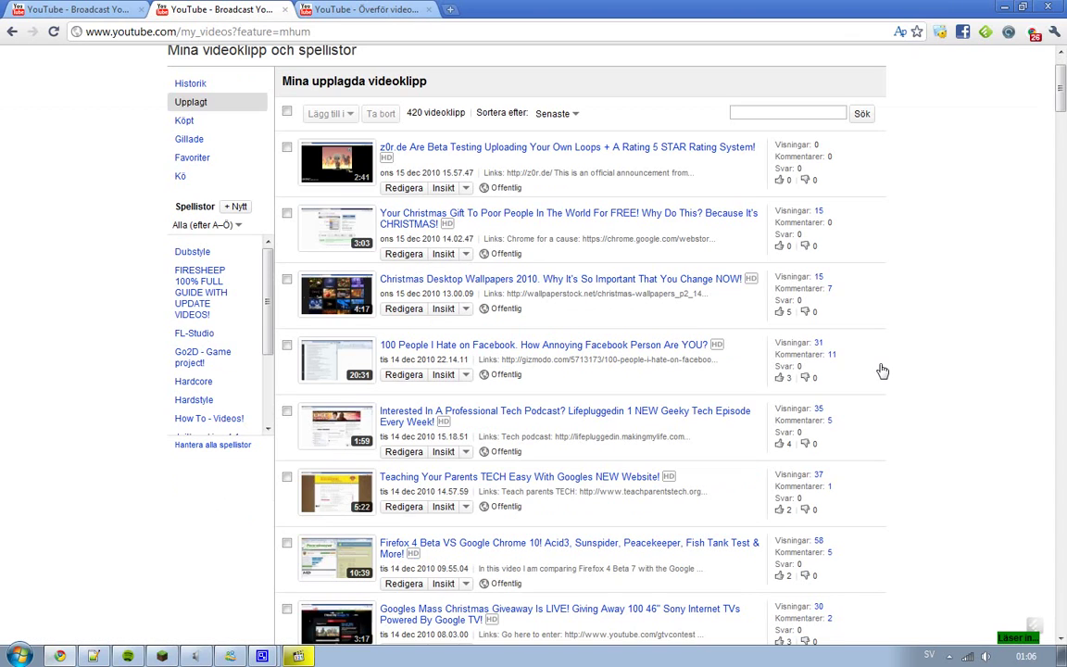
# Open the Teaching Your Parents TECH Easy comments, then choose Mina videoklipp
pyautogui.click(831, 486)
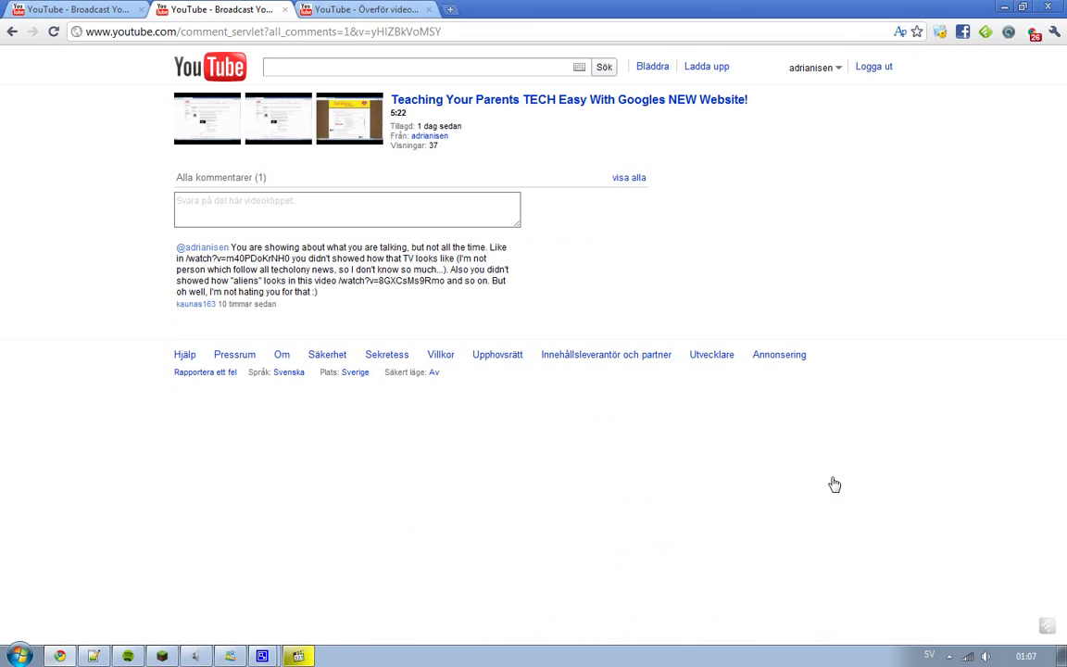
pyautogui.click(814, 67)
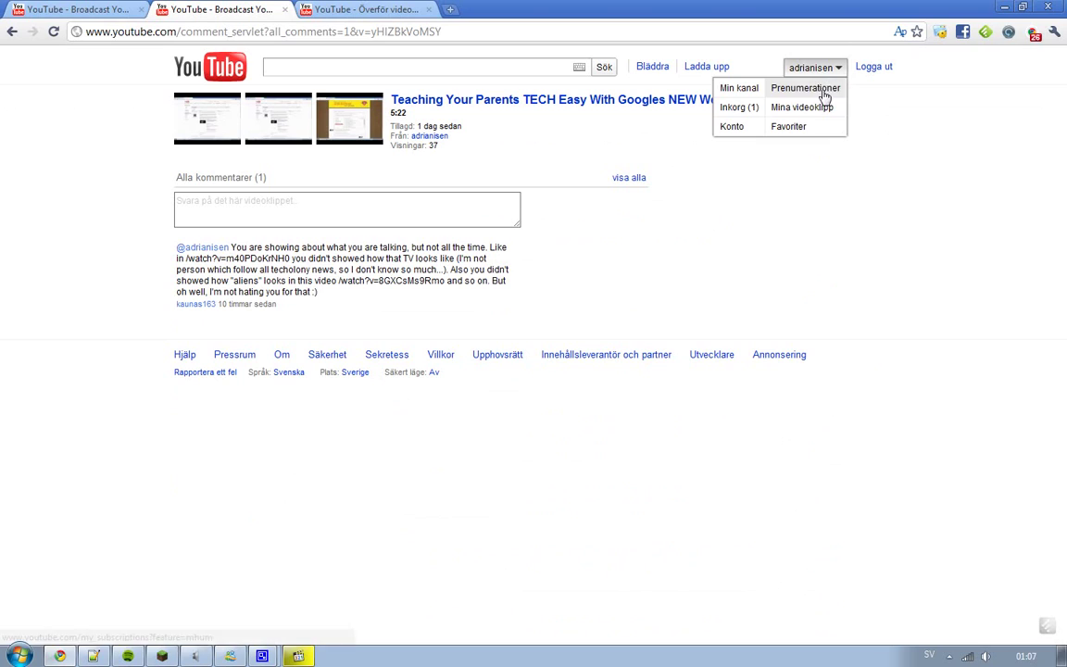
pyautogui.click(823, 108)
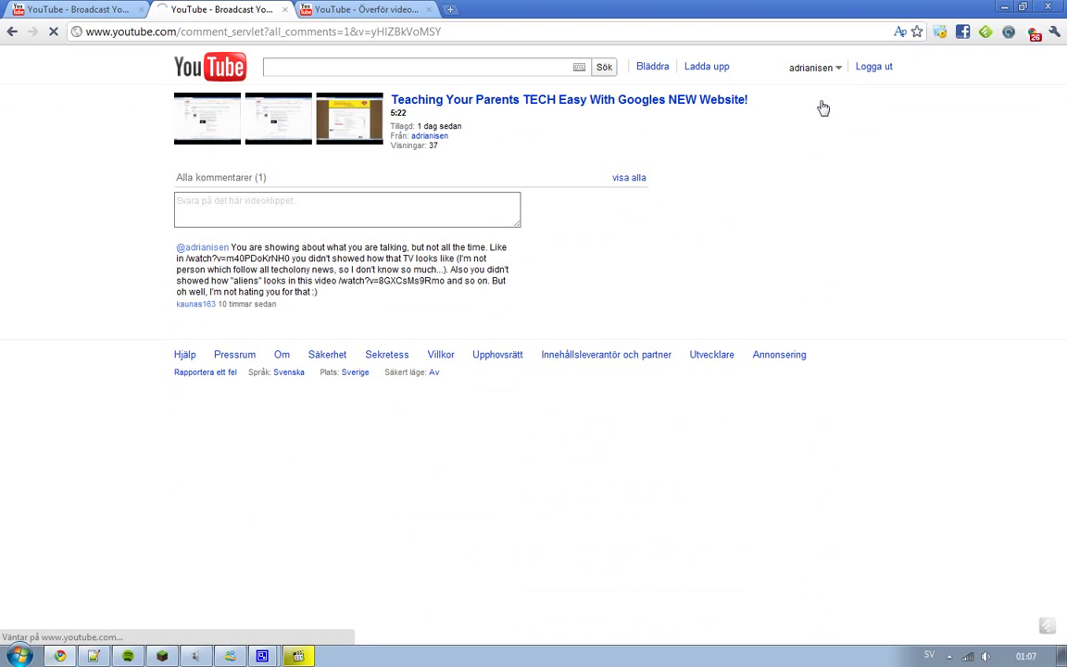